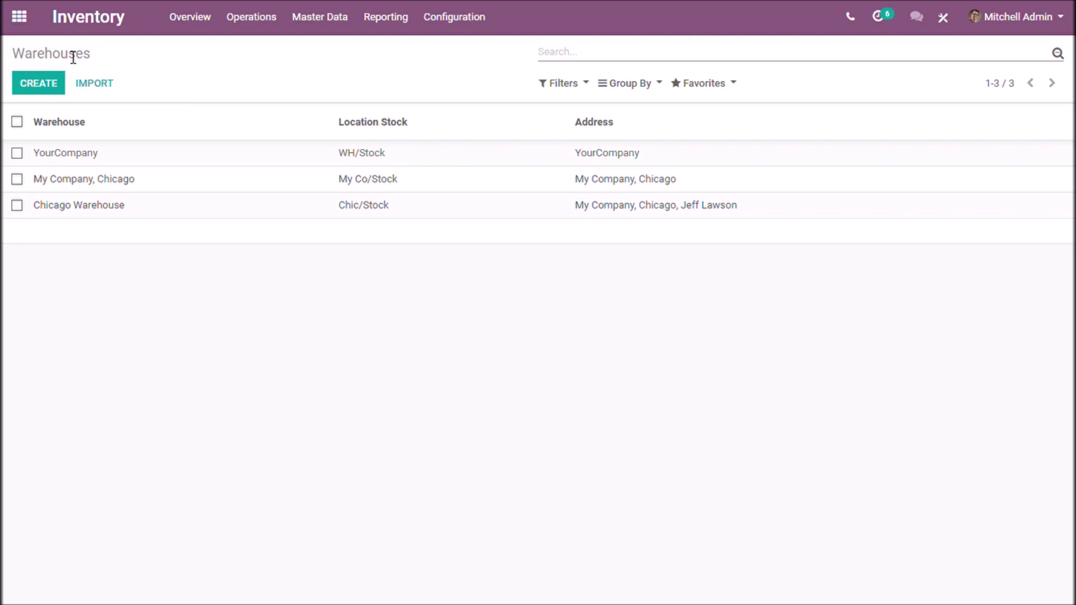
Open the Chicago Warehouse record from the Warehouses list
left_click(122, 206)
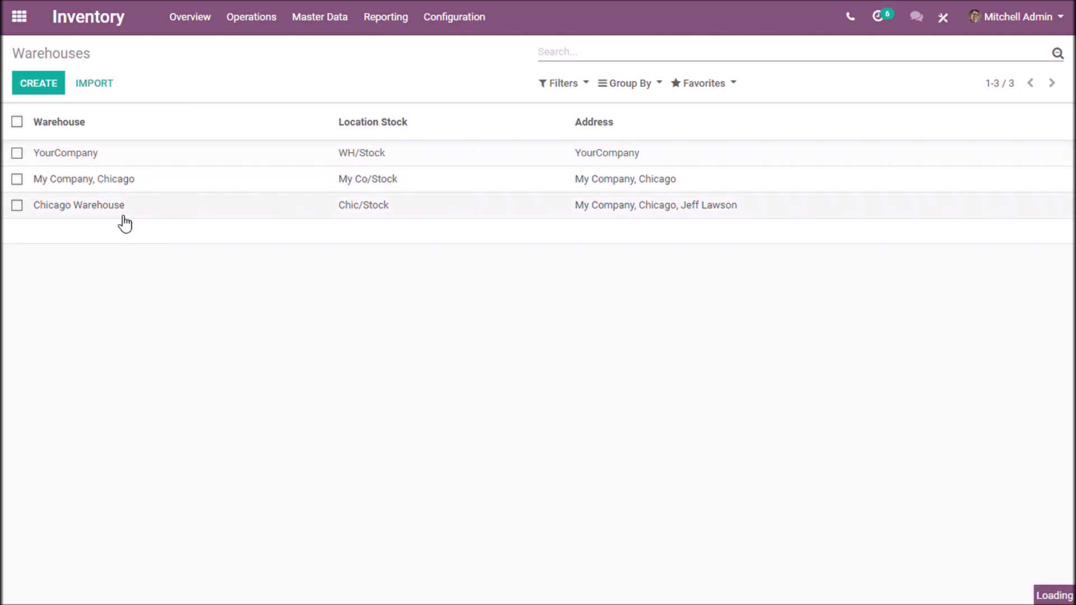
Tick YourCompany under Resupply From for Chicago Warehouse and save the warehouse
left_click(31, 81)
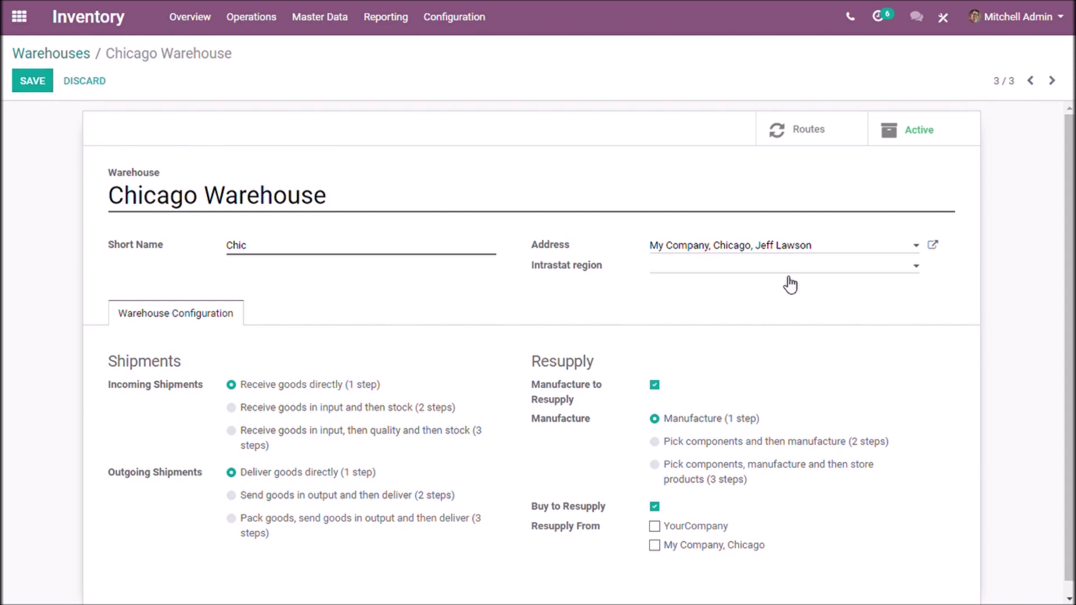
scroll(1026, 224, "down", 1)
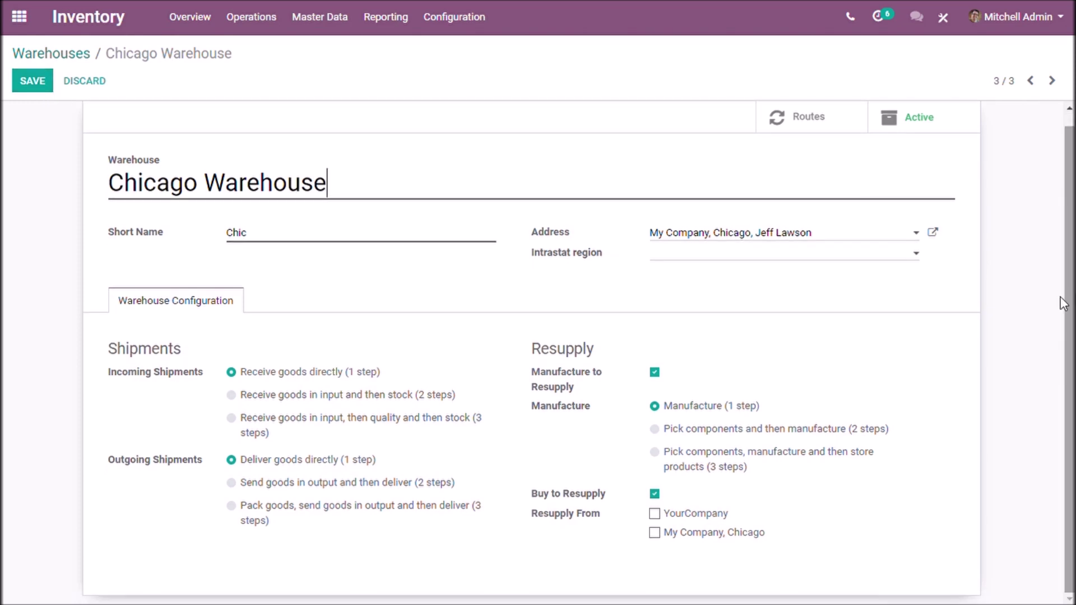
left_click(654, 514)
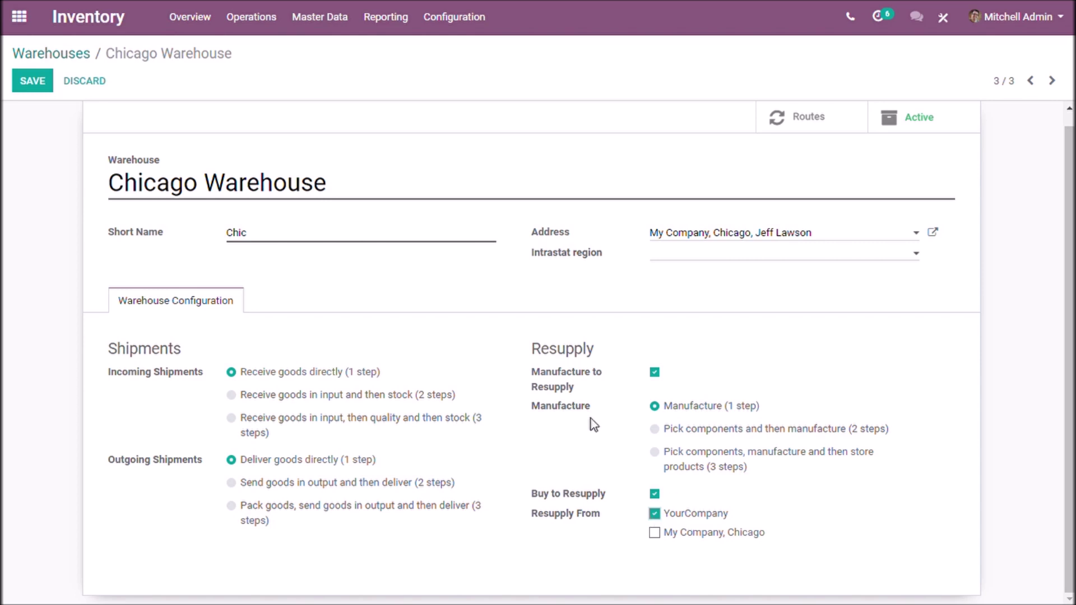
left_click(32, 81)
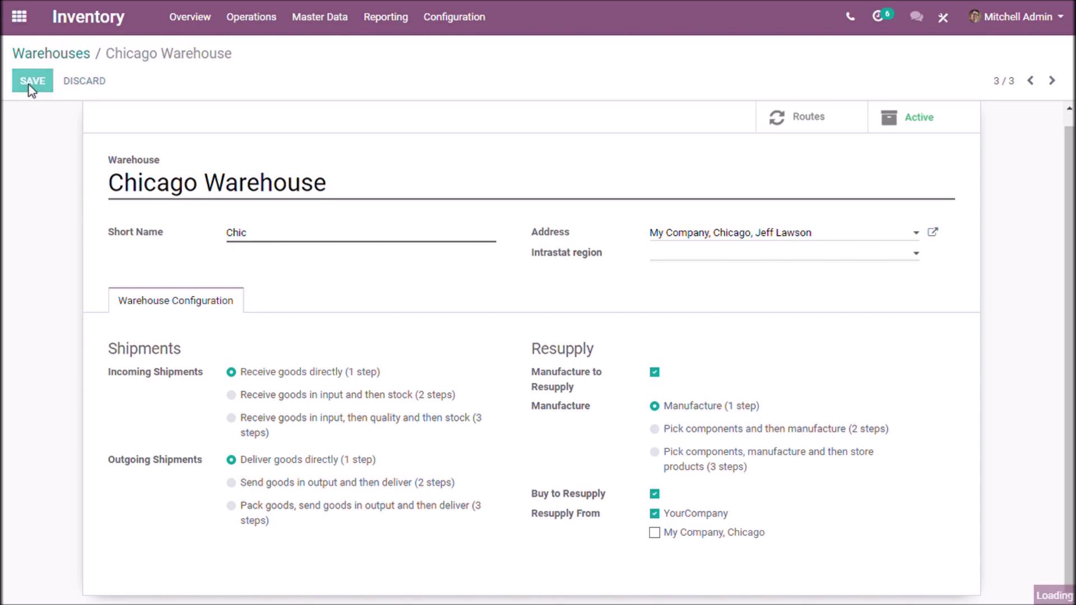
left_click(320, 18)
Check Drawer Black [FURN_2100] on-hand stock: 50 units at WH/Stock/Shelf 2
left_click(326, 56)
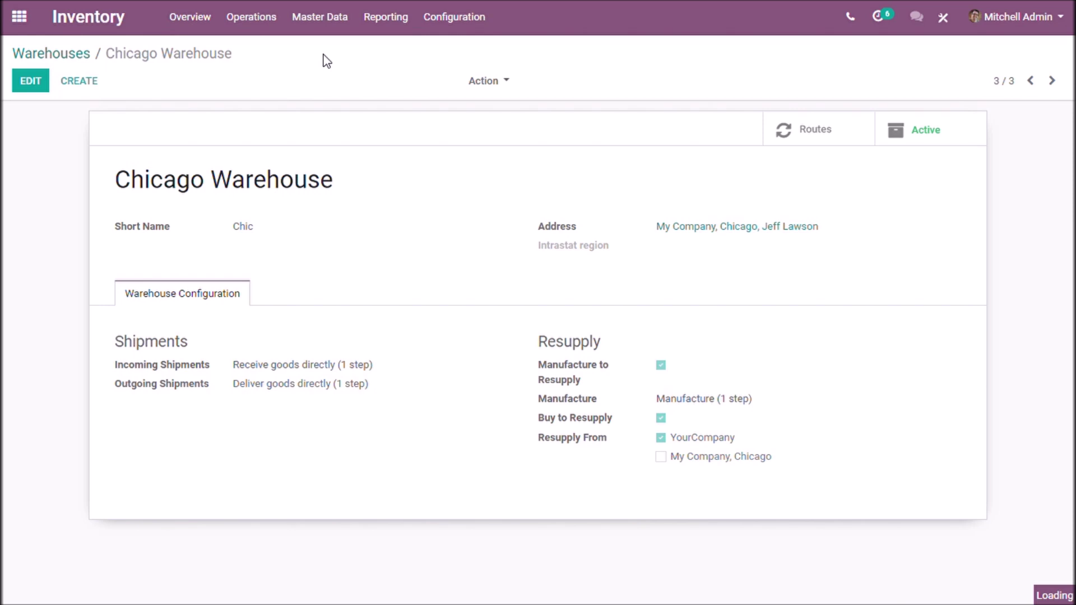
scroll(539, 337, "down", 5)
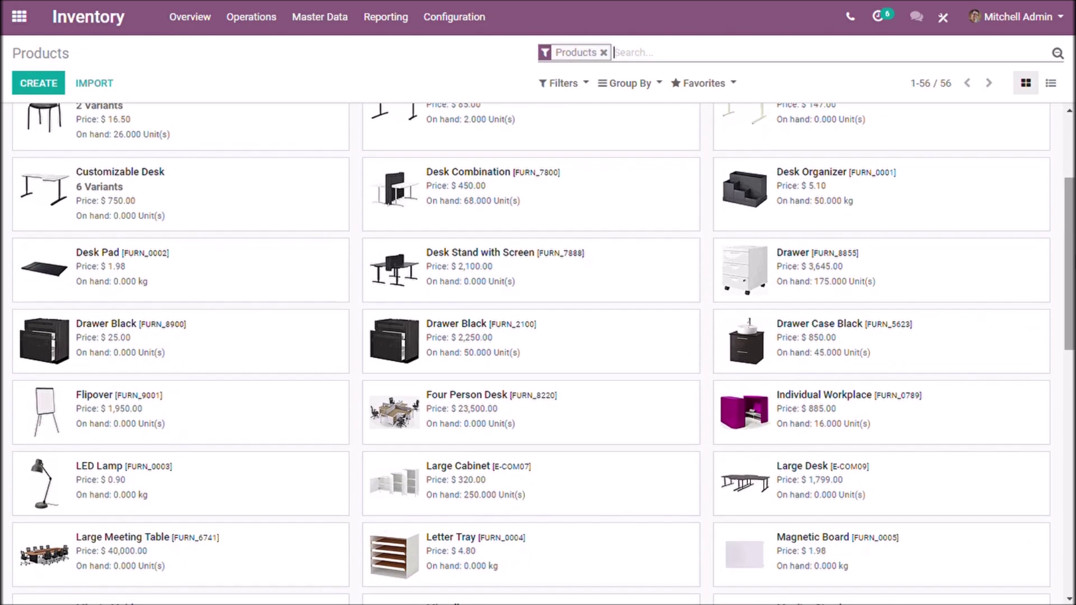
left_click(532, 351)
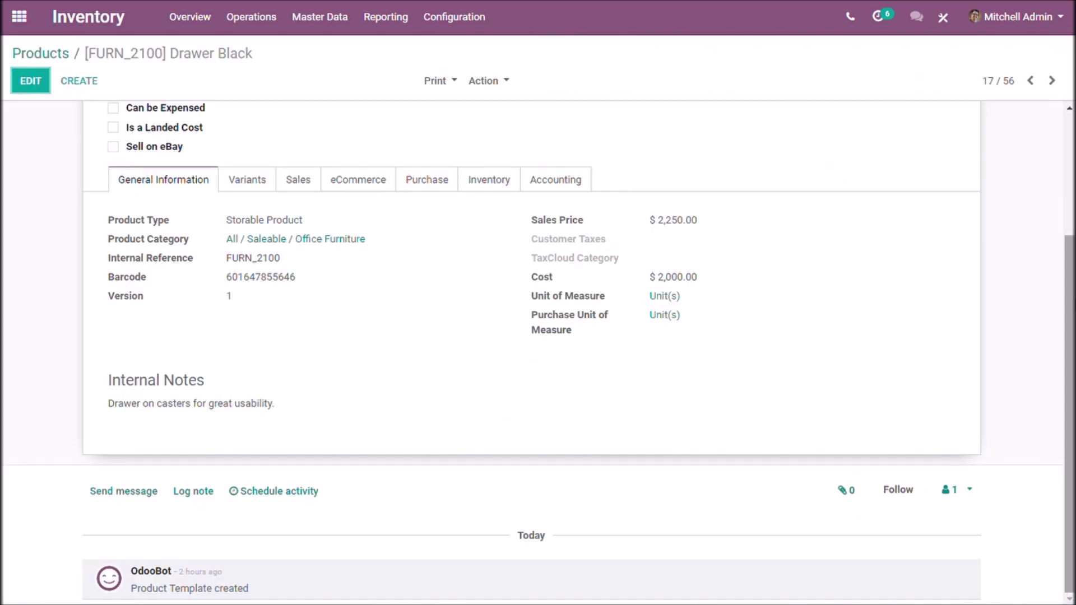
scroll(539, 337, "up", 5)
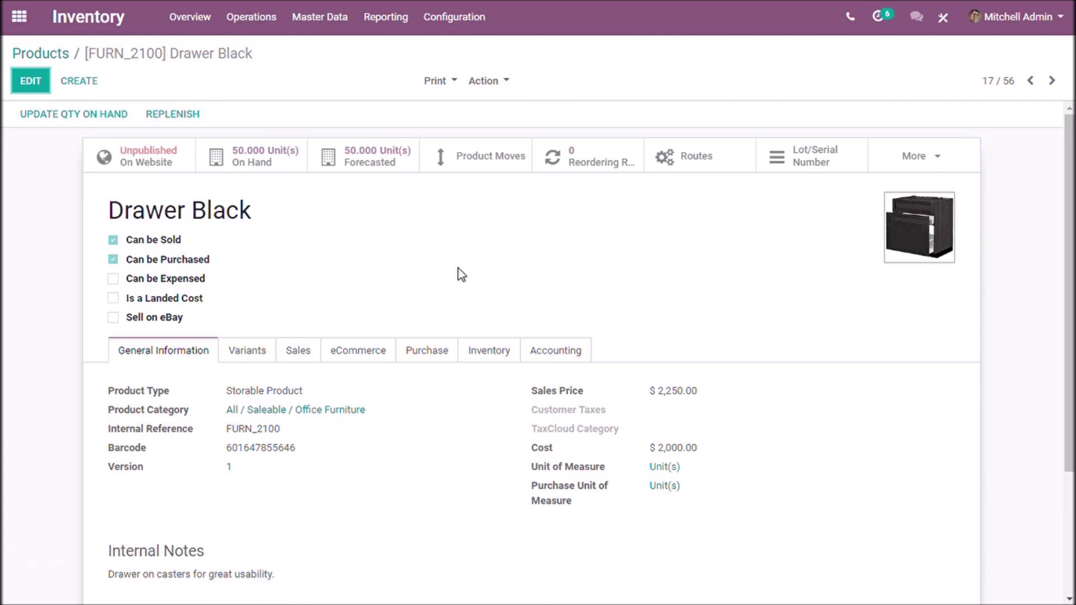
left_click(287, 167)
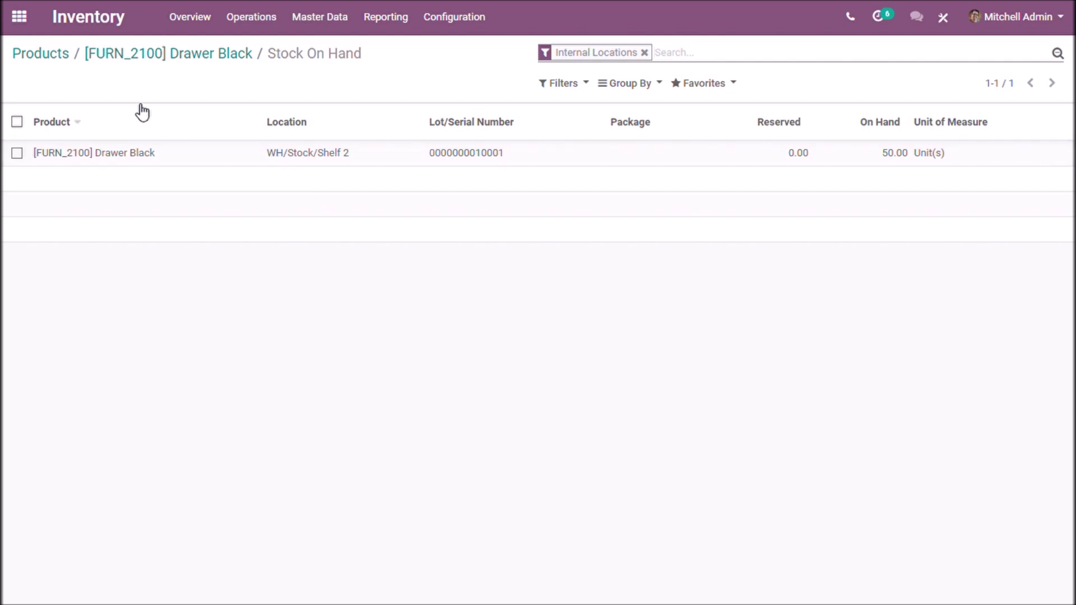
left_click(19, 16)
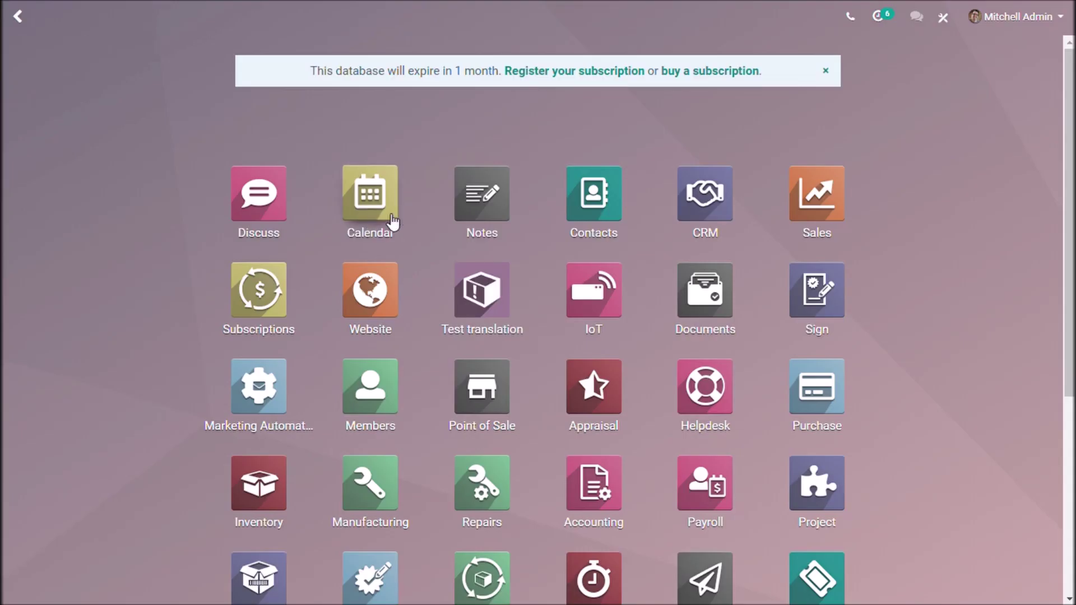
Create a Sales quotation with Warehouse set to Chicago Warehouse and customer Azure Interior
left_click(816, 202)
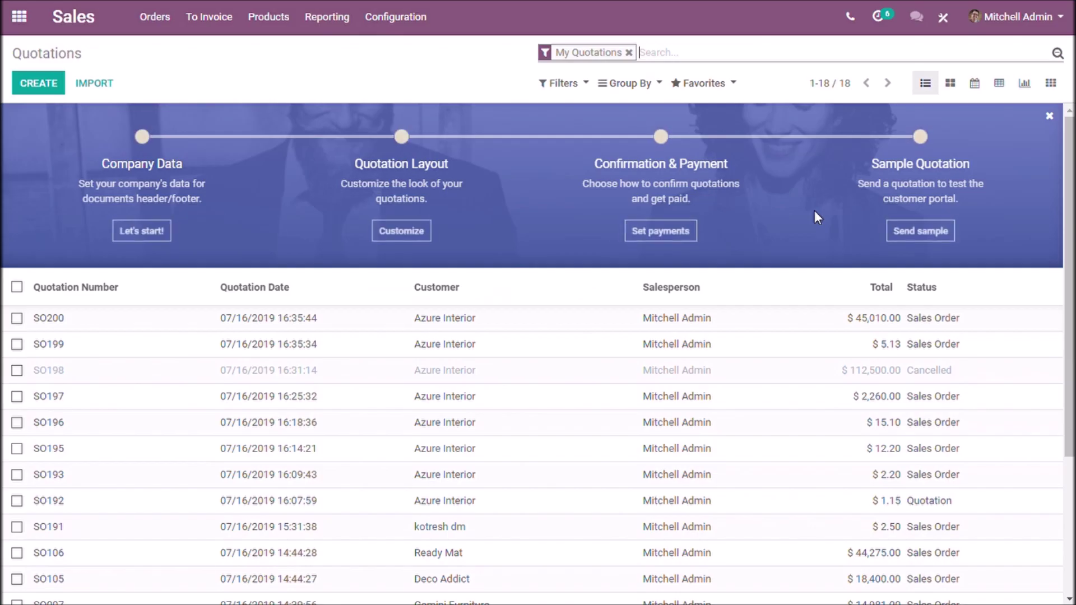
left_click(26, 82)
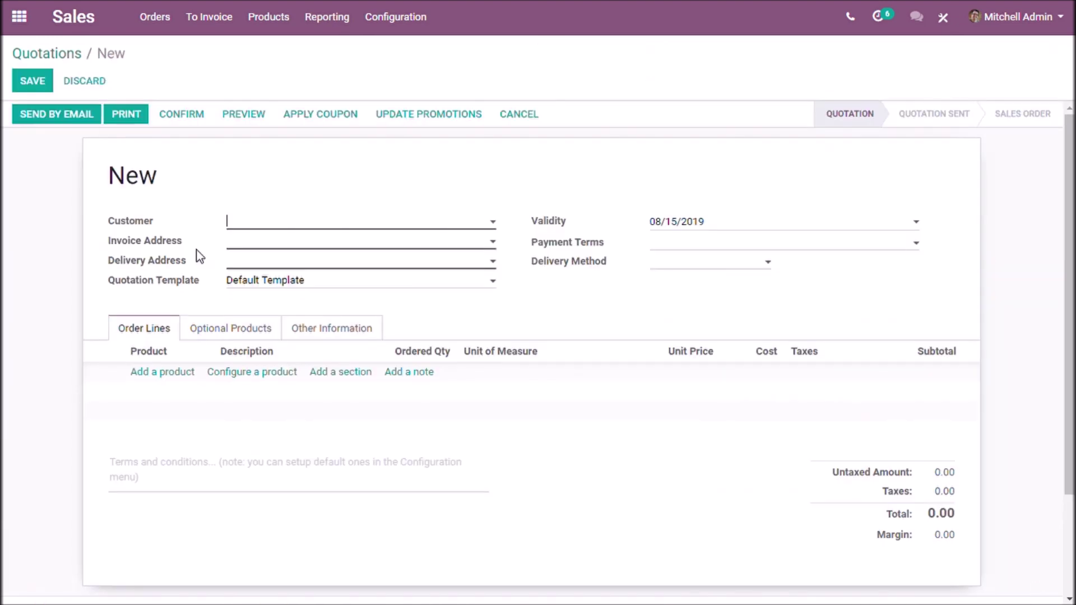
left_click(354, 330)
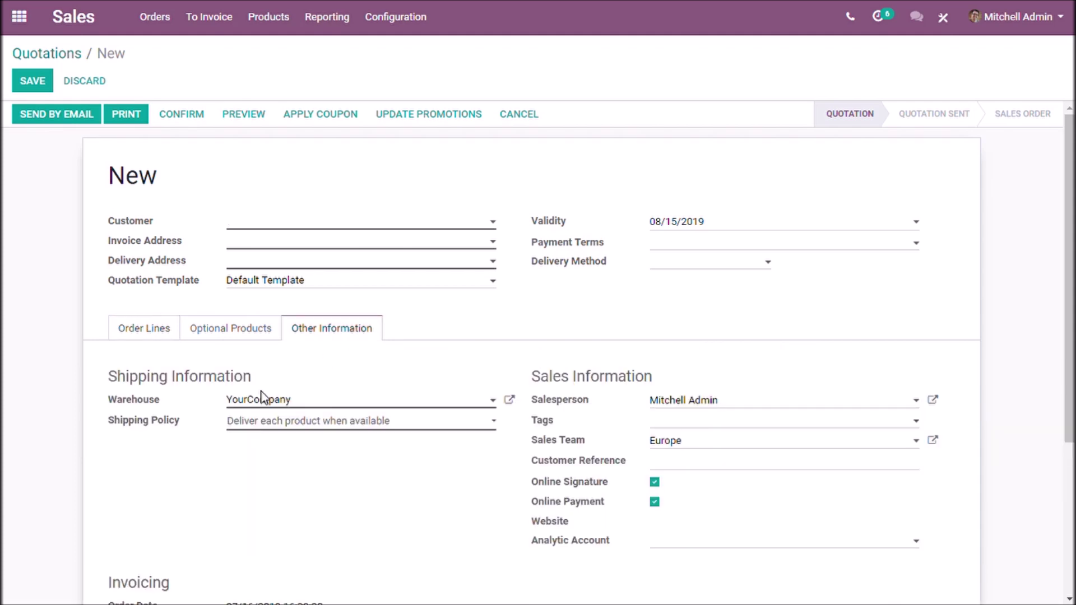
left_click(297, 404)
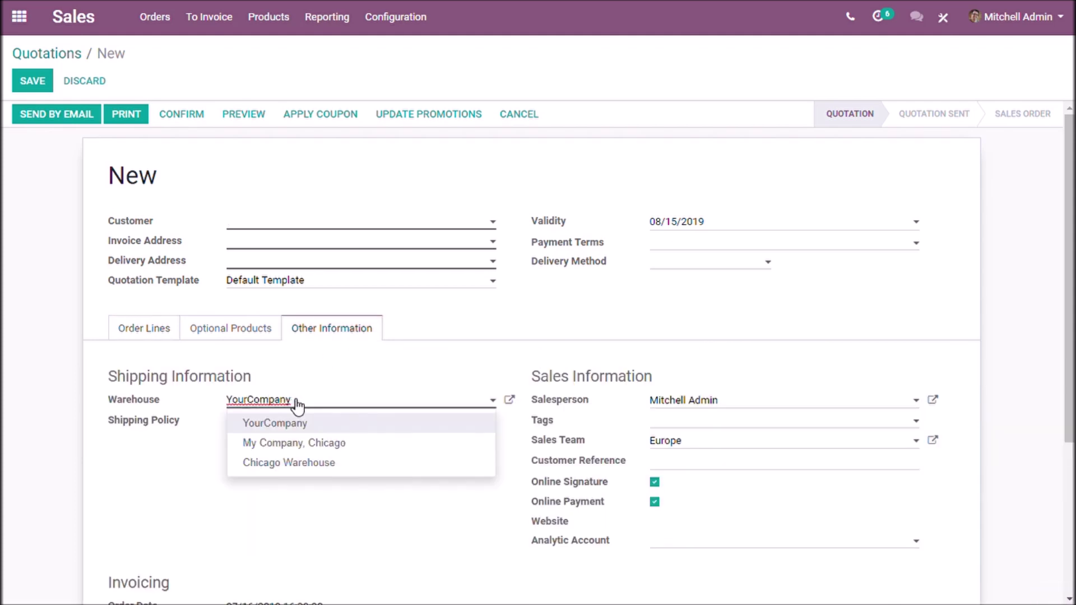
left_click(289, 463)
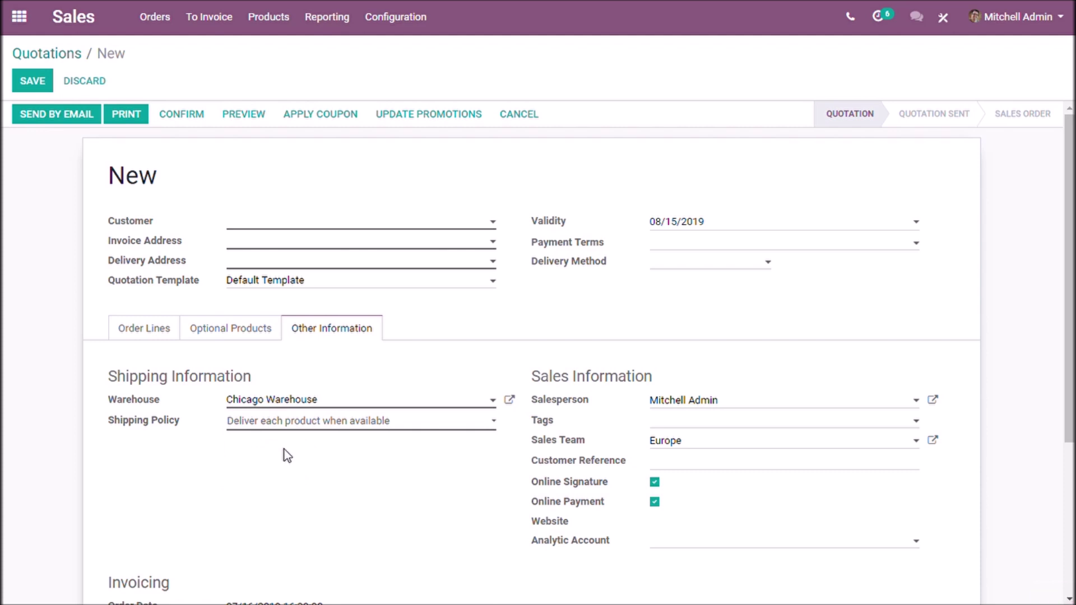
left_click(144, 328)
left_click(286, 221)
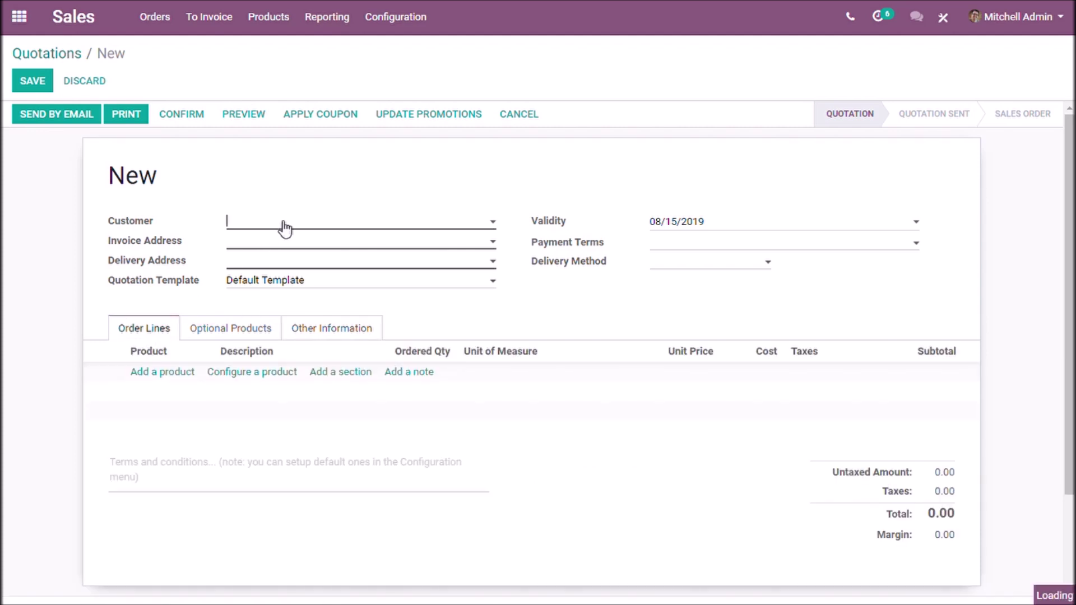
type("Azure Interior")
left_click(162, 372)
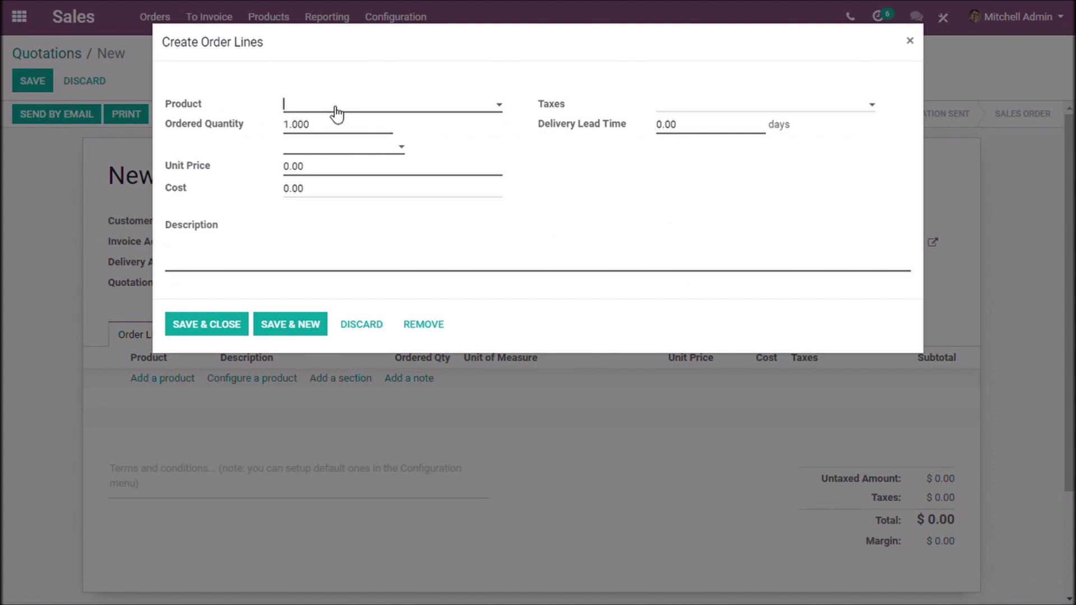
Add an order line of 28 Drawer Black [FURN_2100] at 2,250.00 each, totalling $63,000
left_click(337, 105)
type("dr")
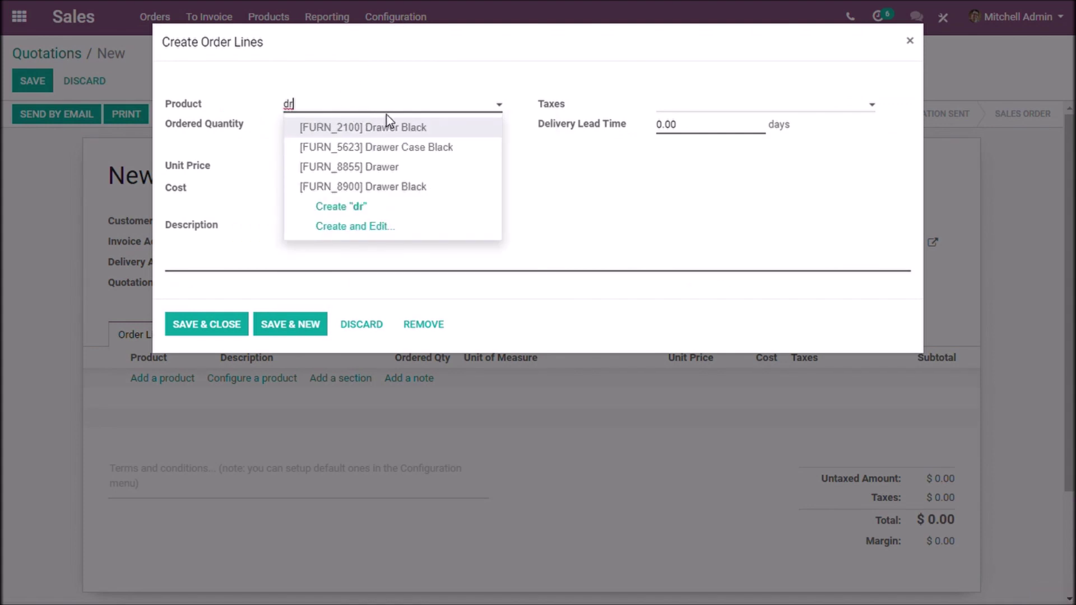
left_click(400, 128)
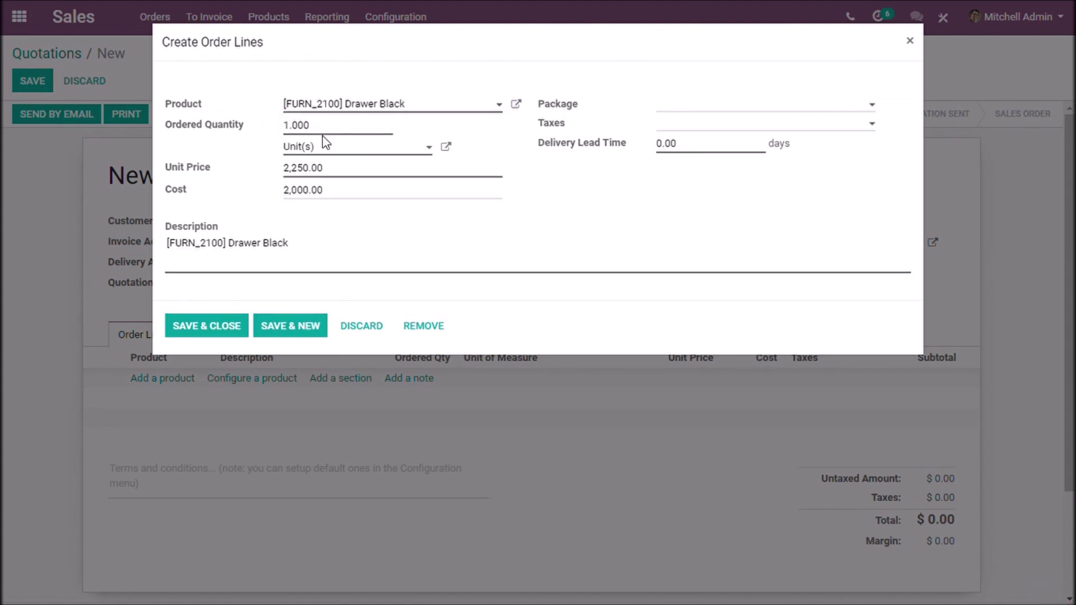
left_click_drag(320, 125, 272, 131)
type("2")
type("8")
left_click(229, 331)
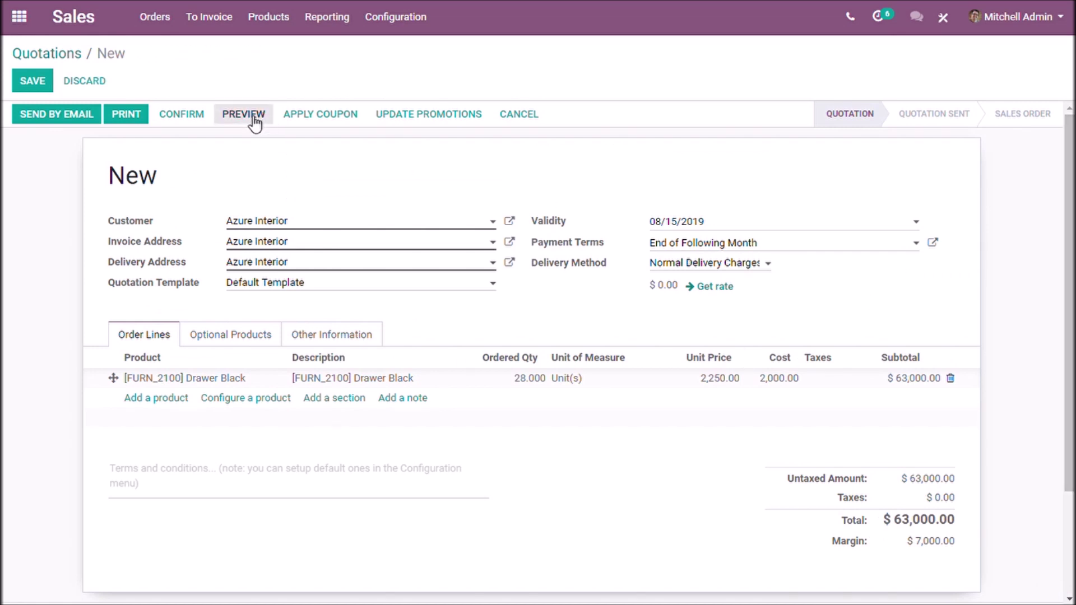
Try confirming SO201 and dismiss the missing Chic/Stock procurement rule error
left_click(186, 113)
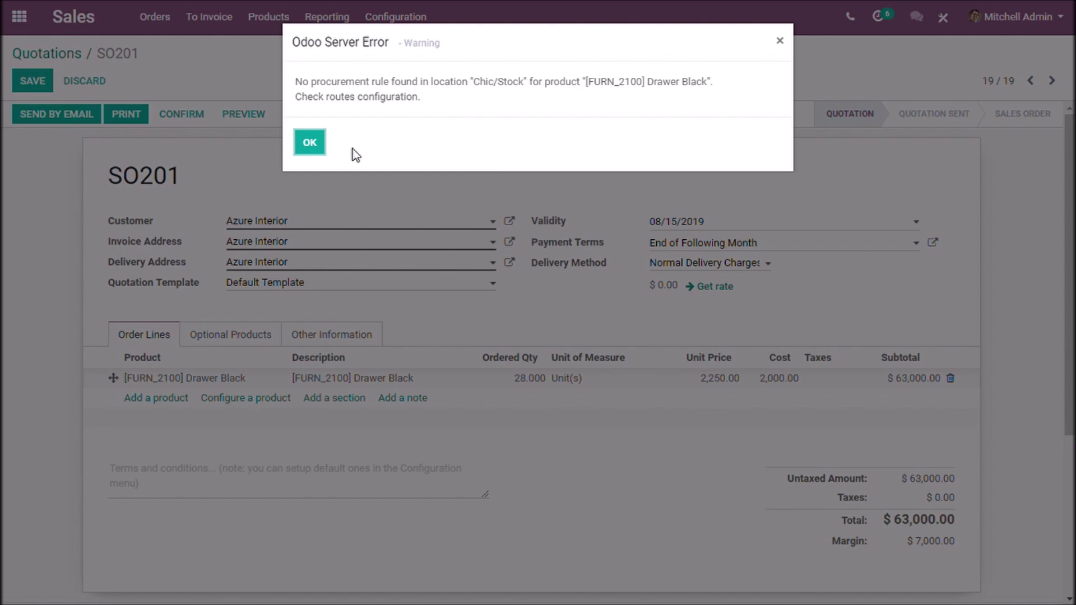
left_click(310, 142)
Enable Drawer Black's Chicago Warehouse supply route from YourCompany and save the product
left_click(255, 379)
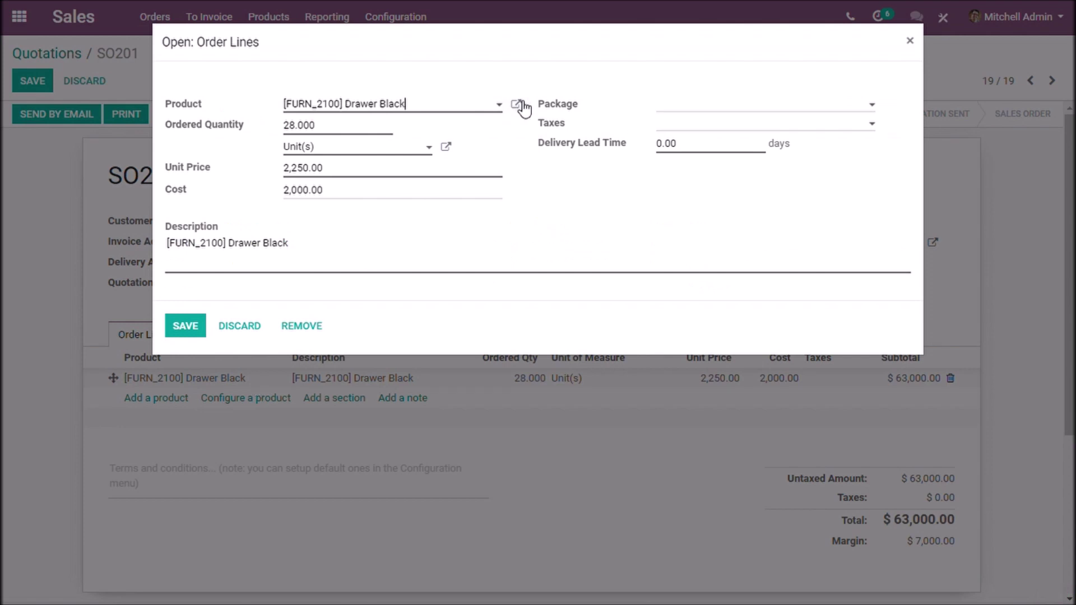
left_click(517, 103)
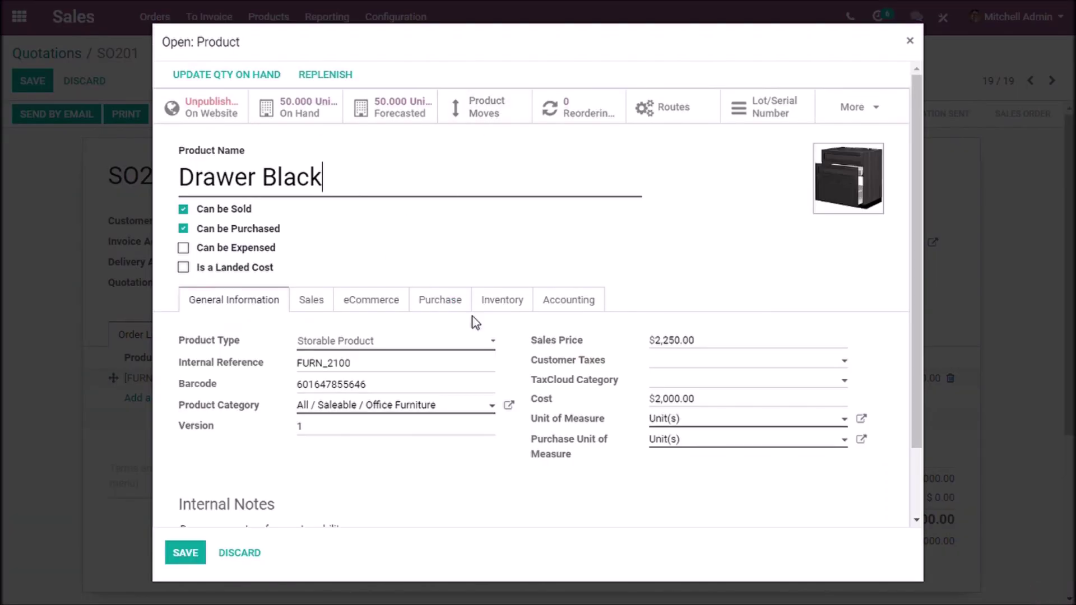
left_click(502, 300)
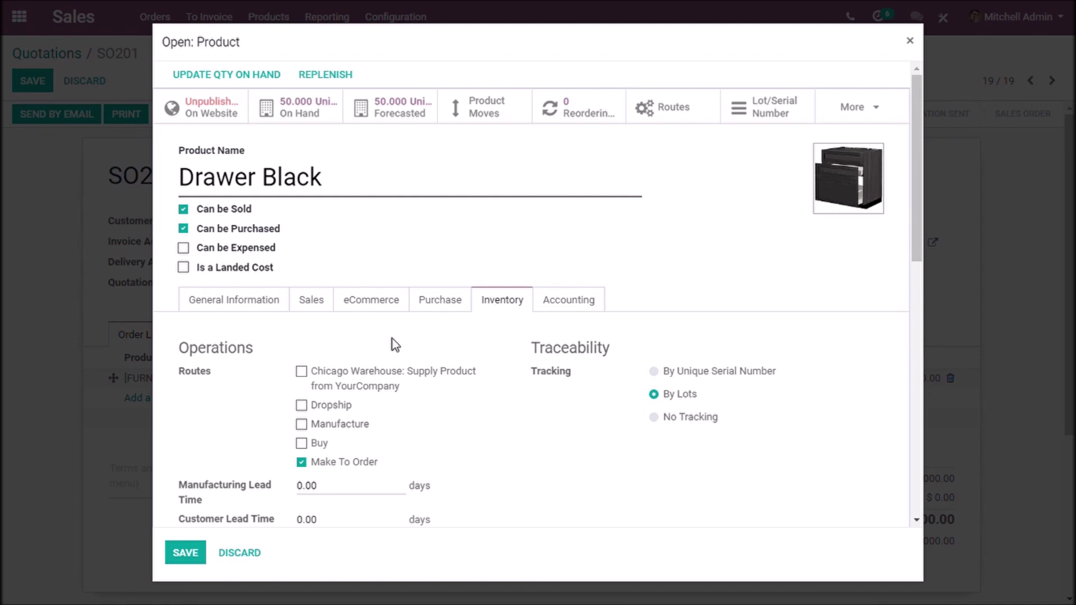
left_click(301, 371)
left_click(185, 553)
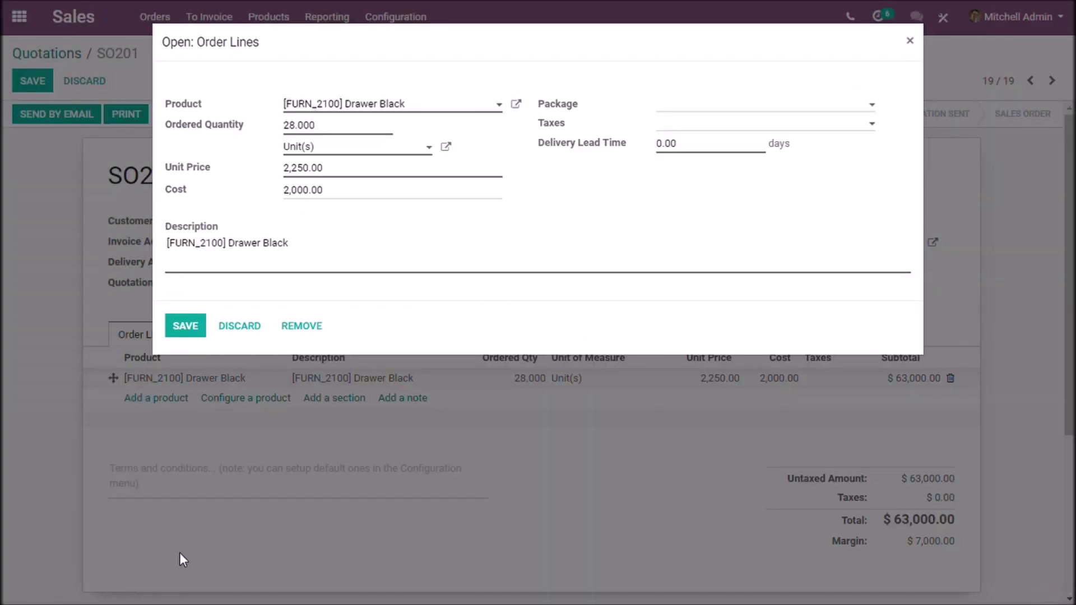
Confirm SO201 as a sales order and open its delivery WH/OUT/00200 for 28 Drawer Black
left_click(186, 326)
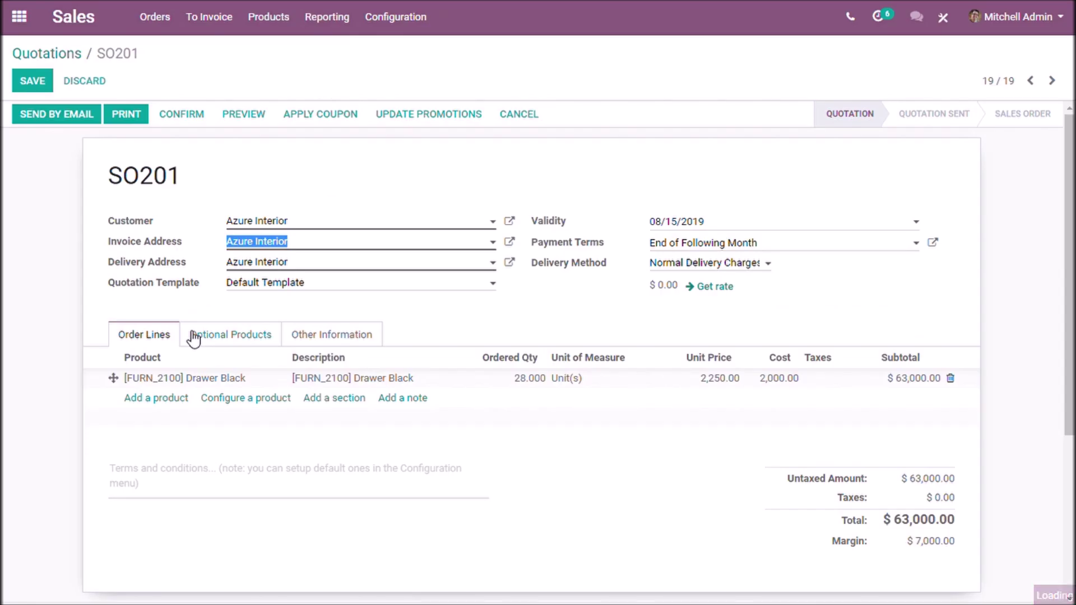
left_click(182, 118)
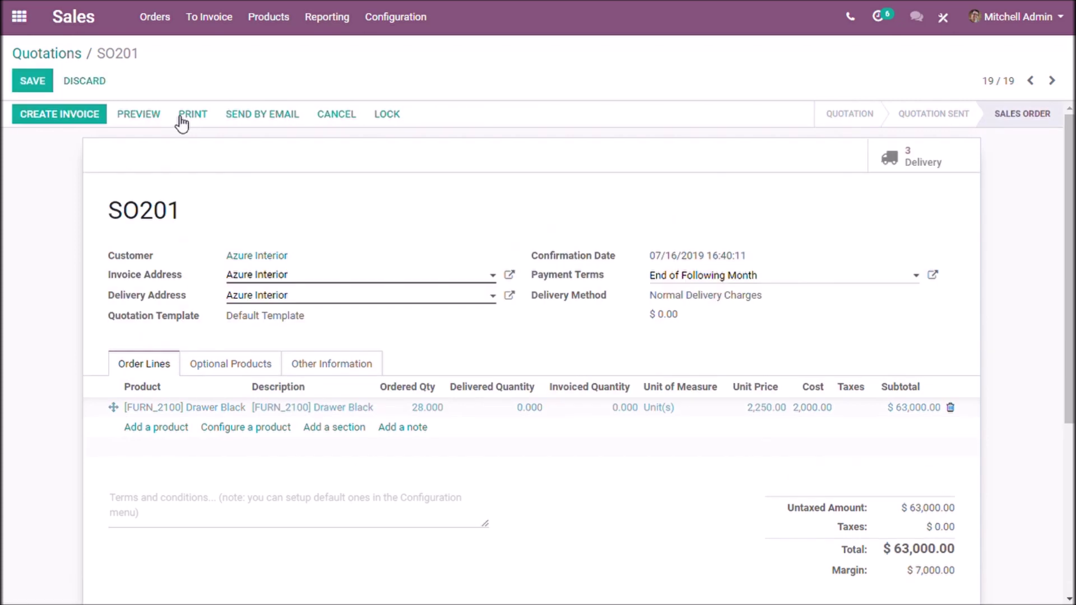
left_click(901, 167)
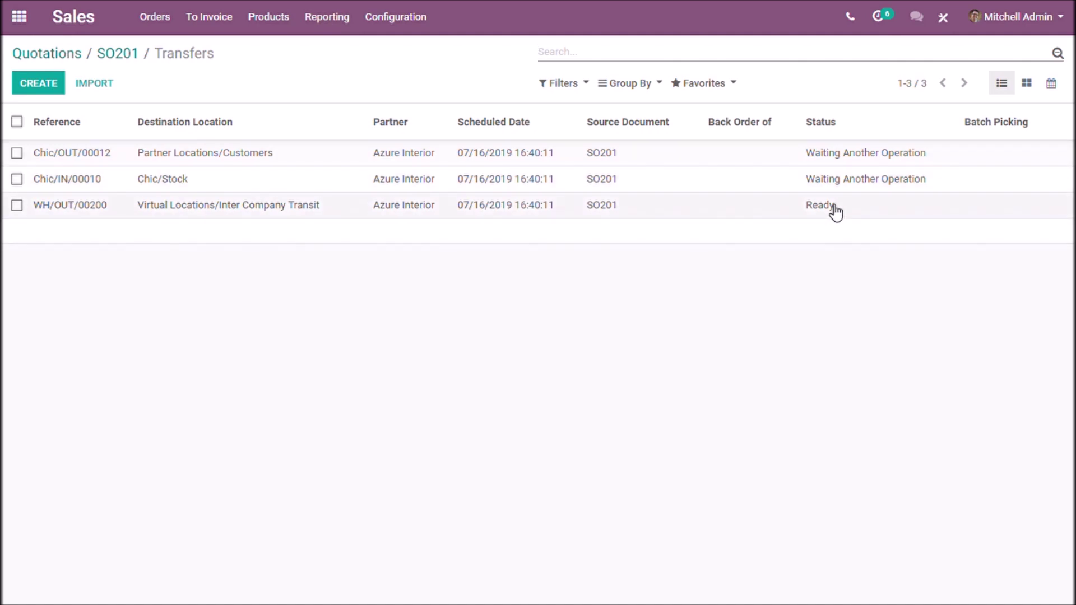
left_click(835, 209)
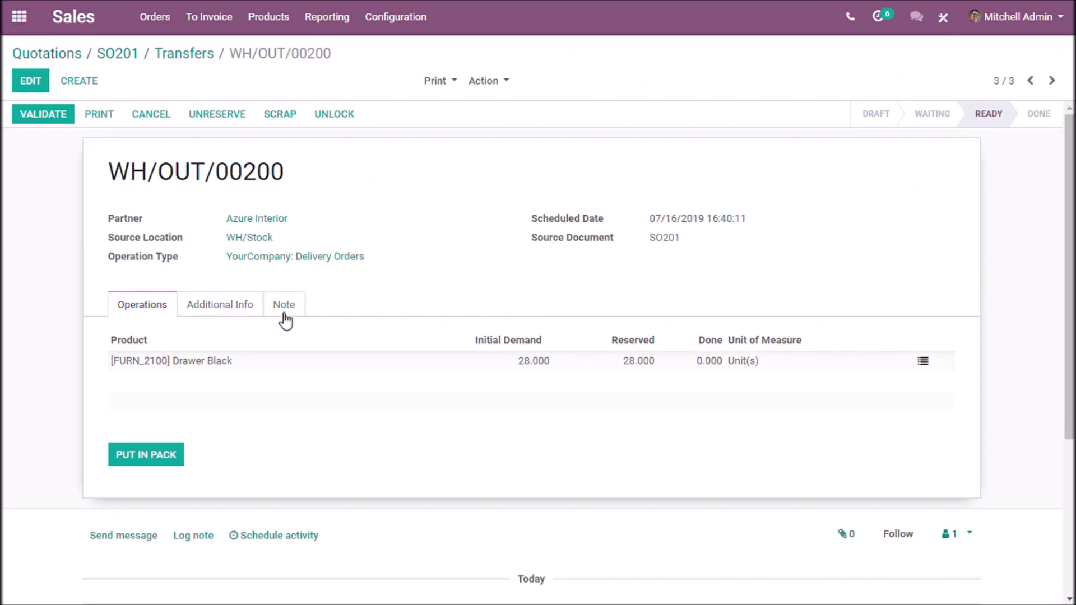
Validate transfer WH/OUT/00200 for all reserved quantities
left_click(43, 113)
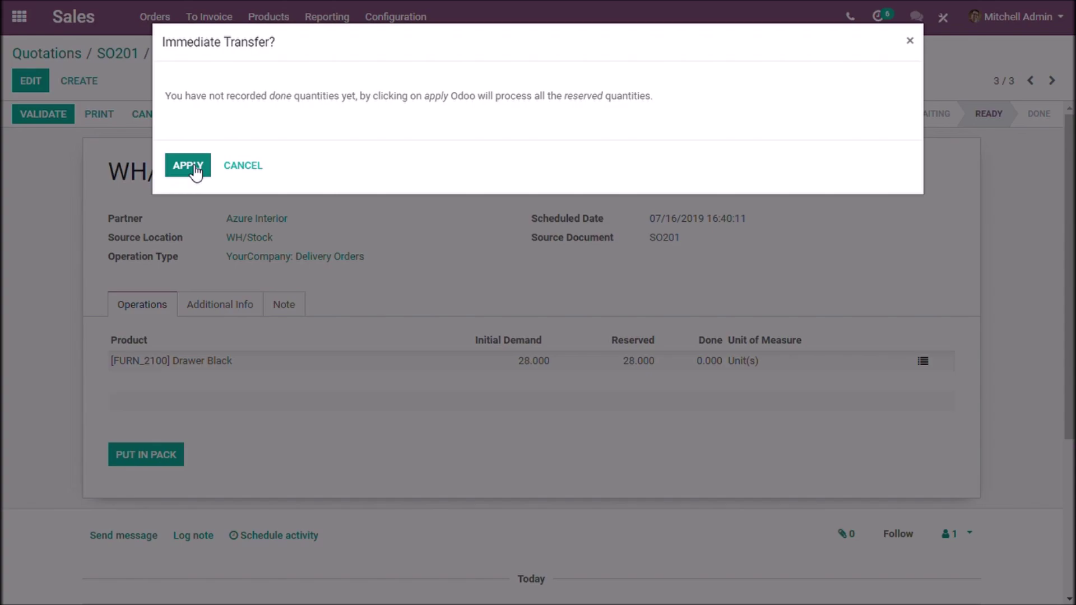
left_click(187, 167)
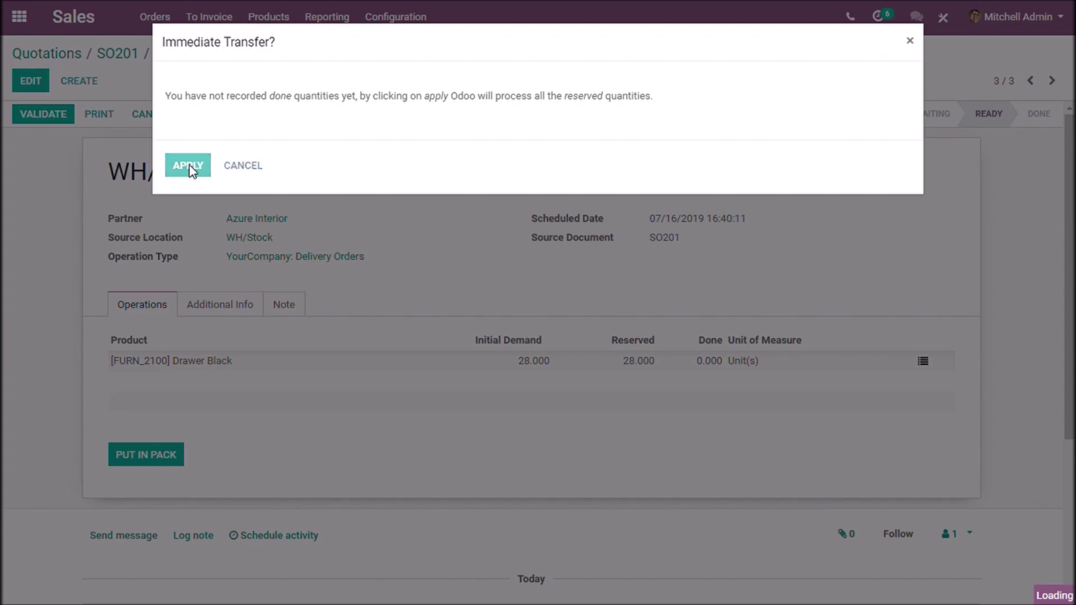
left_click(184, 53)
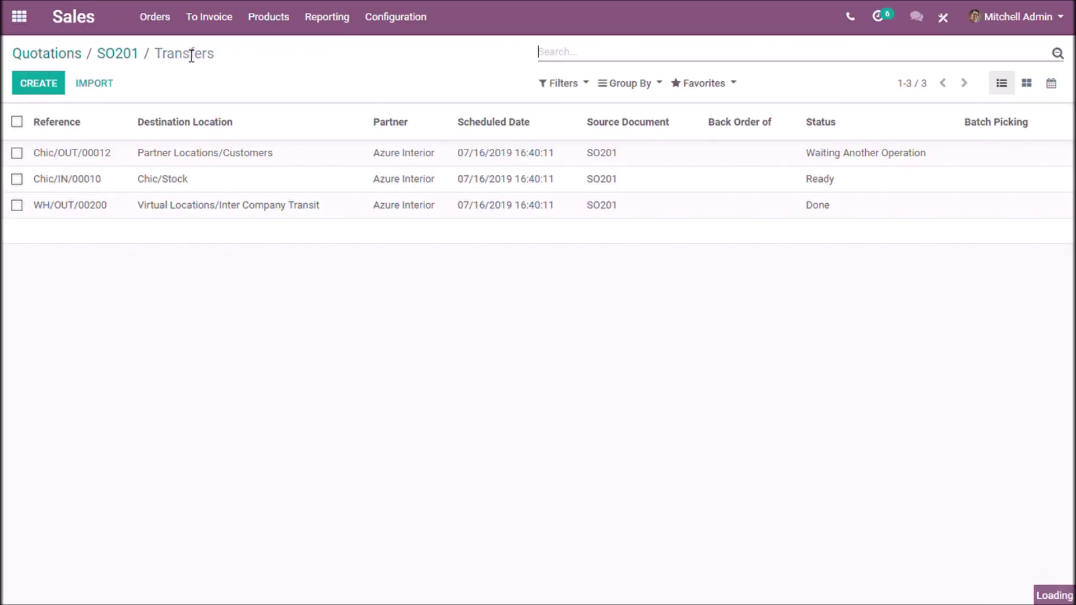
Validate receipt Chic/IN/00010 for all 28 units, leaving Chic/OUT/00012 ready
left_click(515, 178)
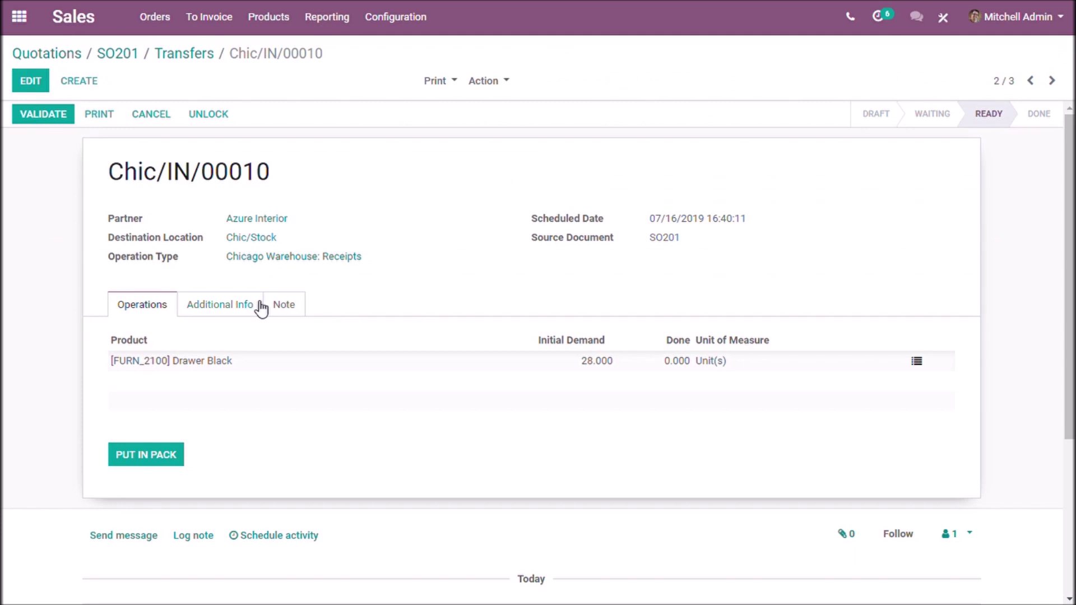
left_click(42, 113)
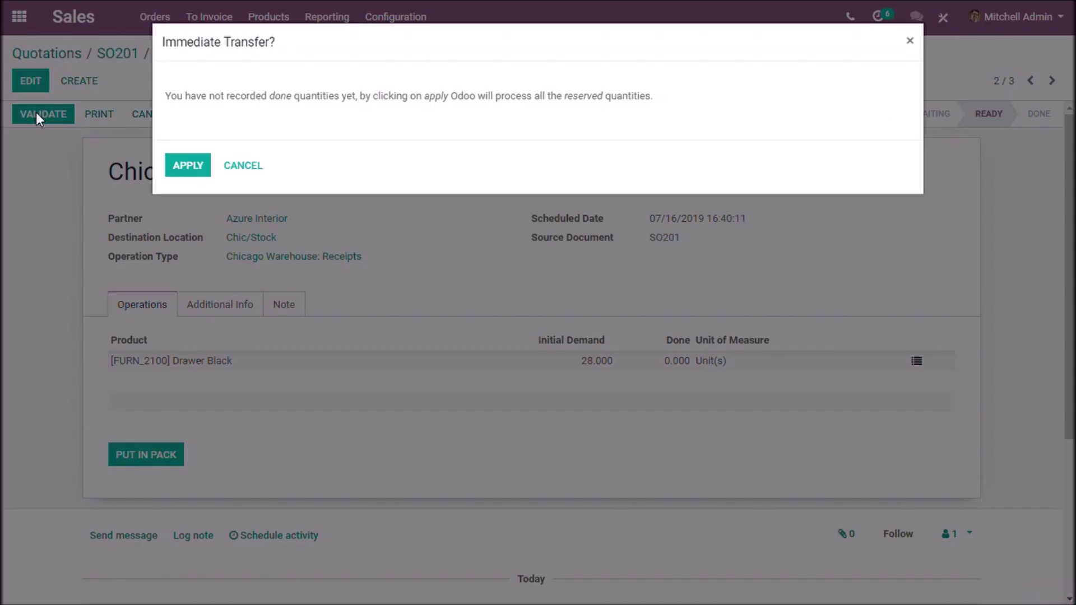
left_click(186, 166)
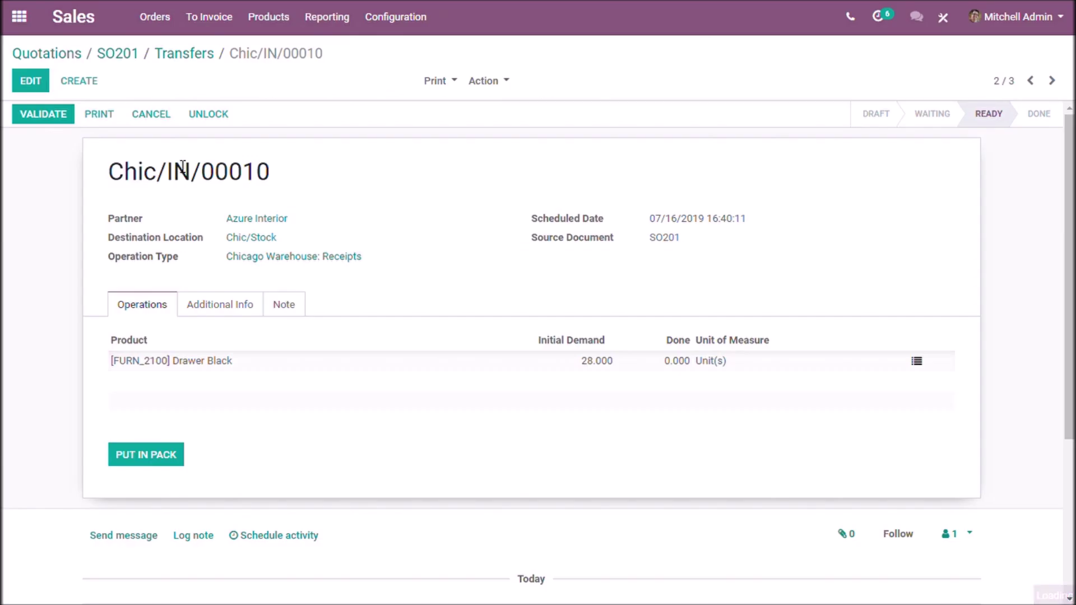
left_click(185, 54)
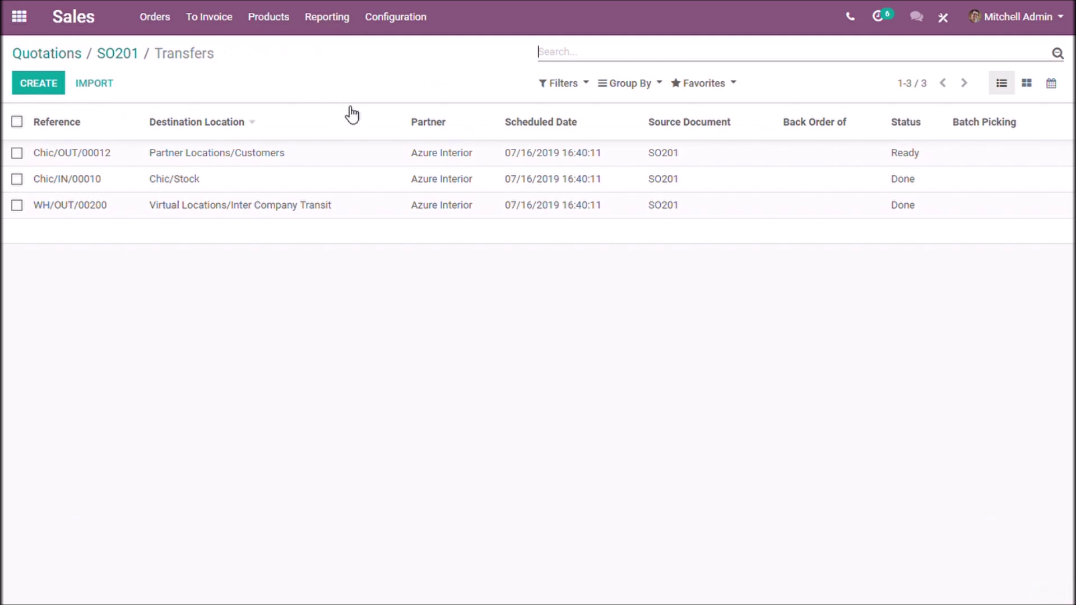
Validate delivery Chic/OUT/00012 and return to SO201 showing 28 units delivered
left_click(383, 152)
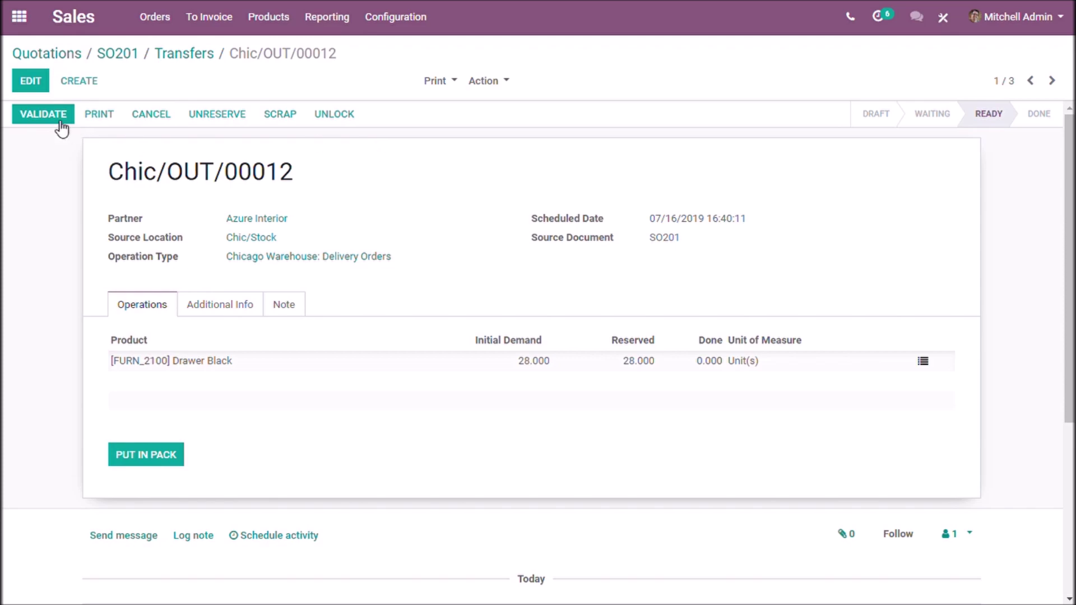
left_click(43, 113)
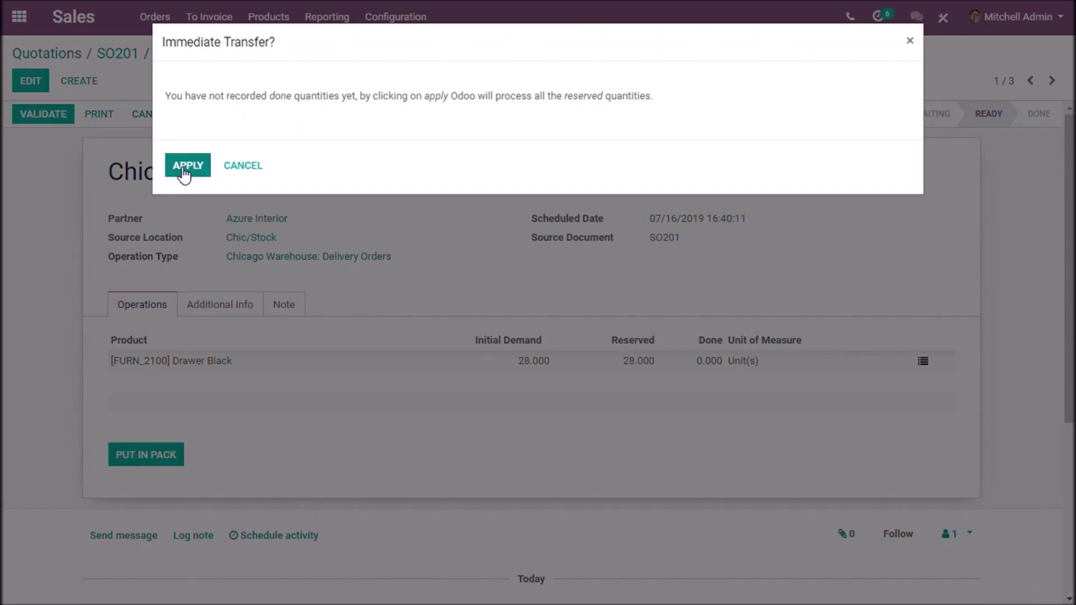
left_click(187, 166)
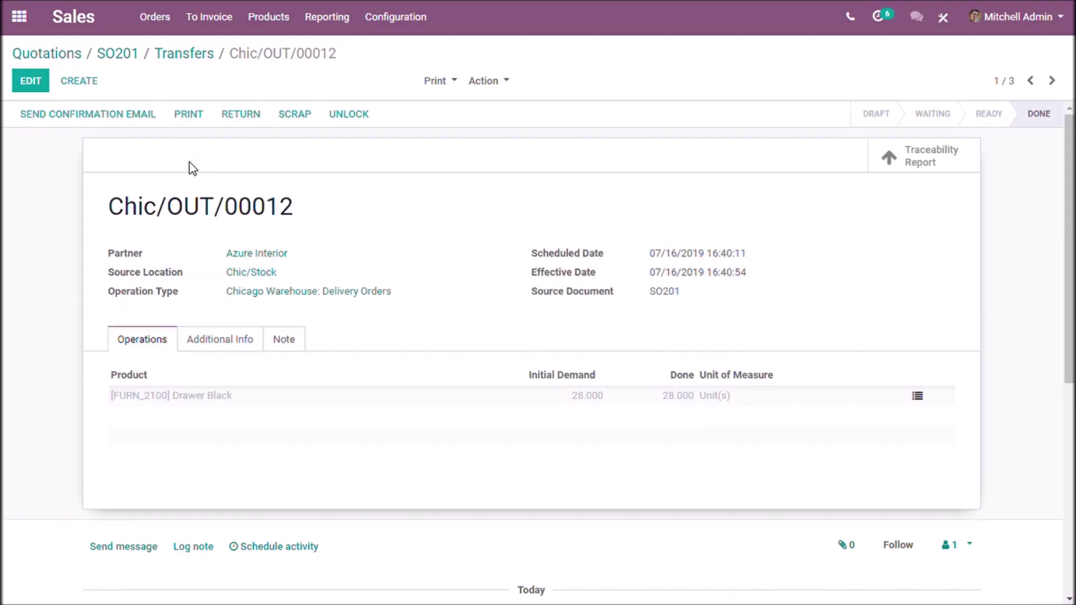
left_click(122, 54)
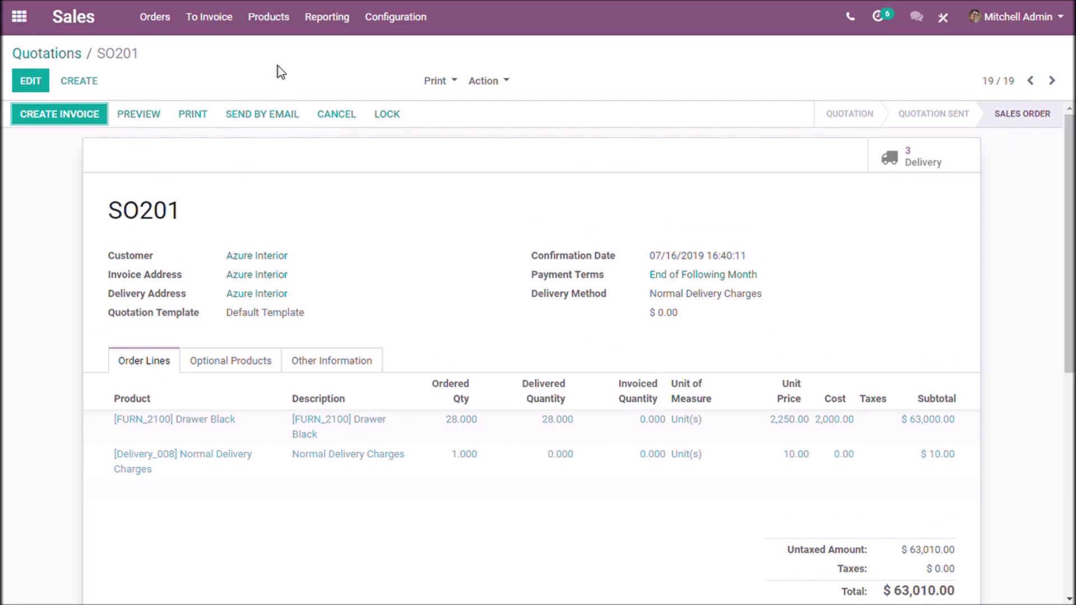
Open Drawer Black [FURN_2100] from Sales Products and view its 22 on-hand units on WH/Stock/Shelf 2
left_click(269, 17)
left_click(278, 49)
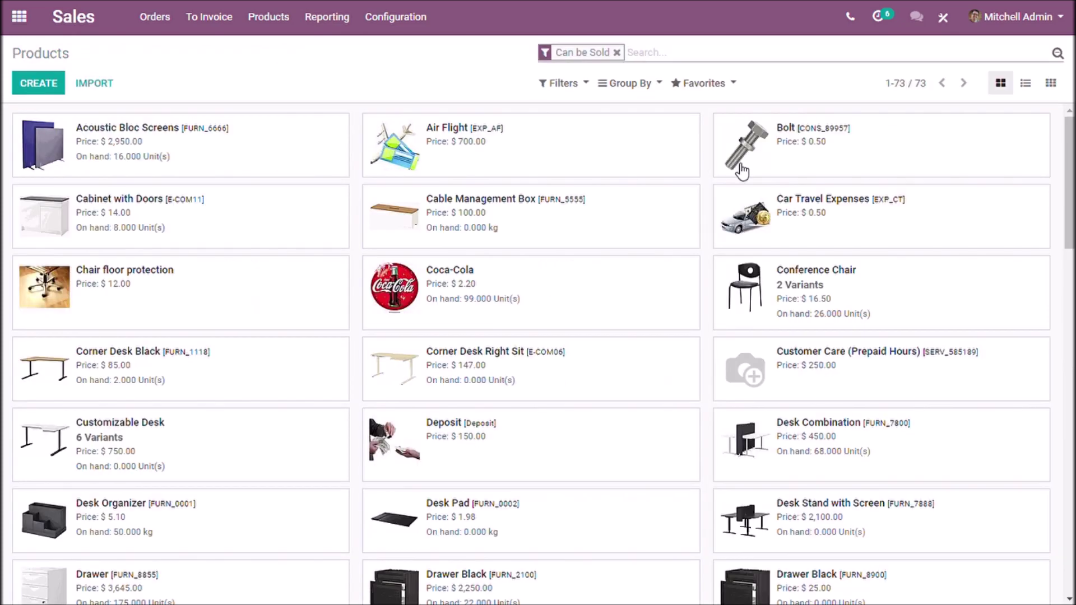
scroll(1020, 239, "down", 5)
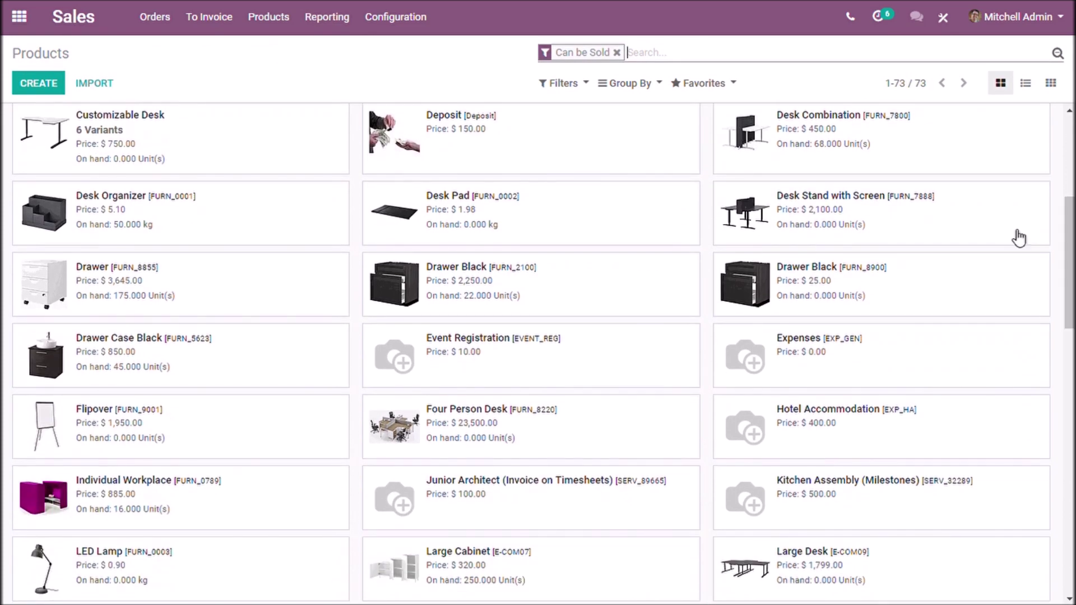
left_click(533, 292)
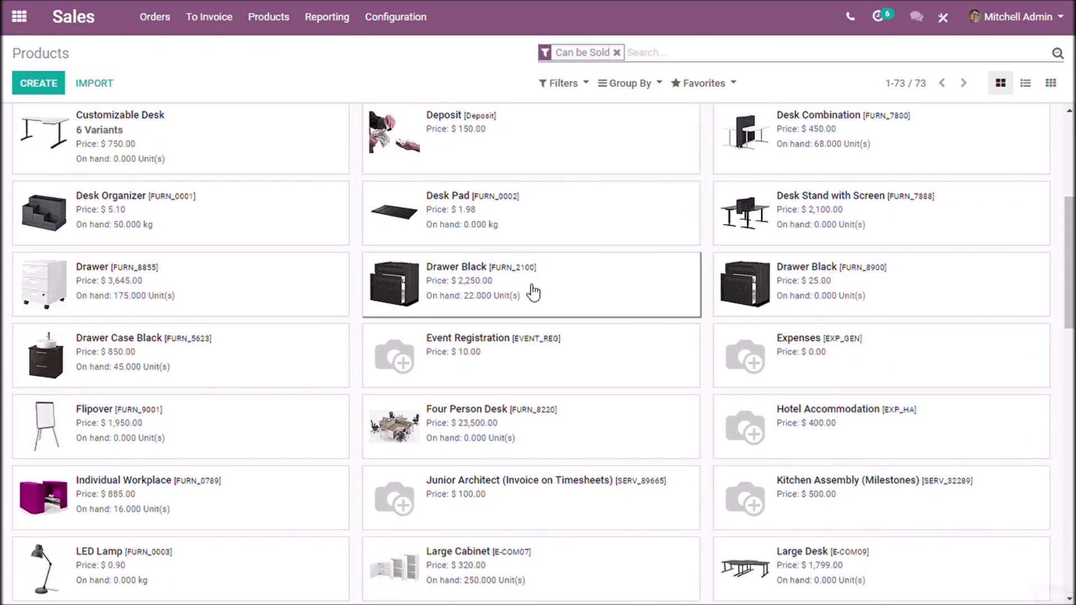
scroll(618, 237, "up", 5)
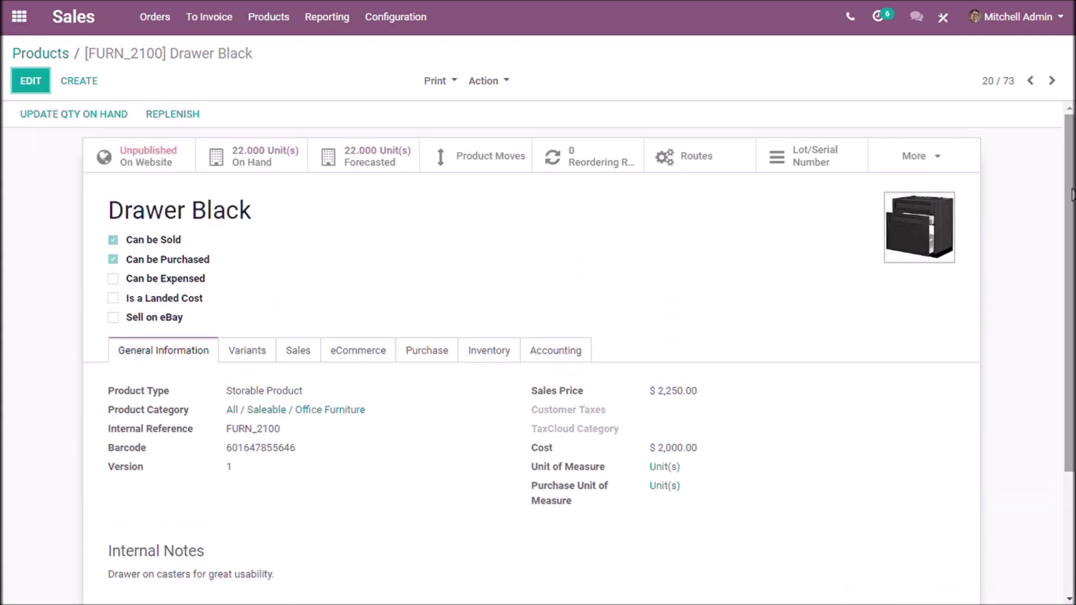
left_click(249, 156)
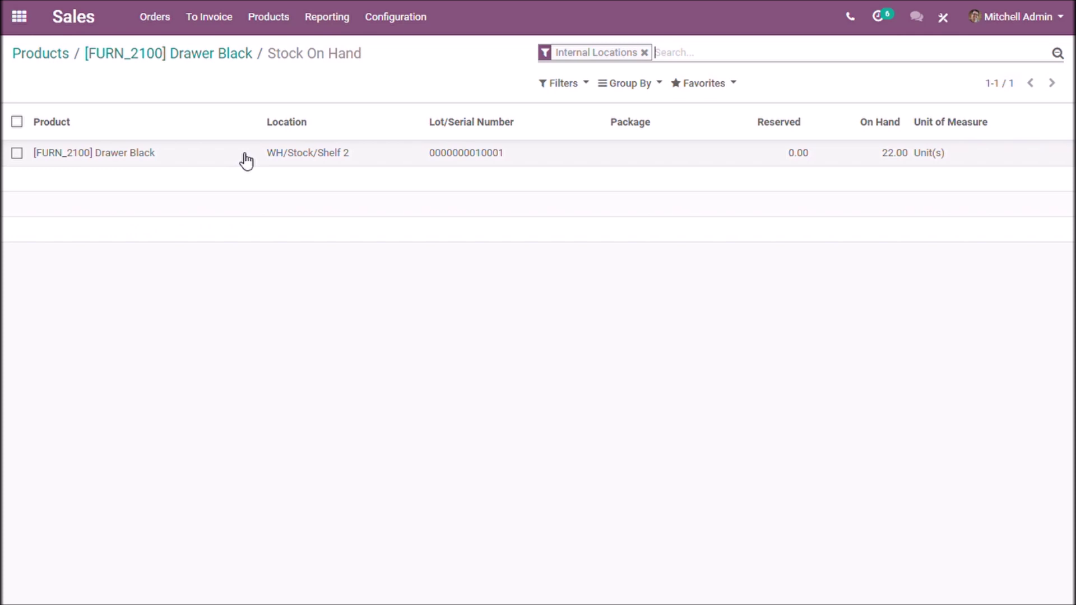